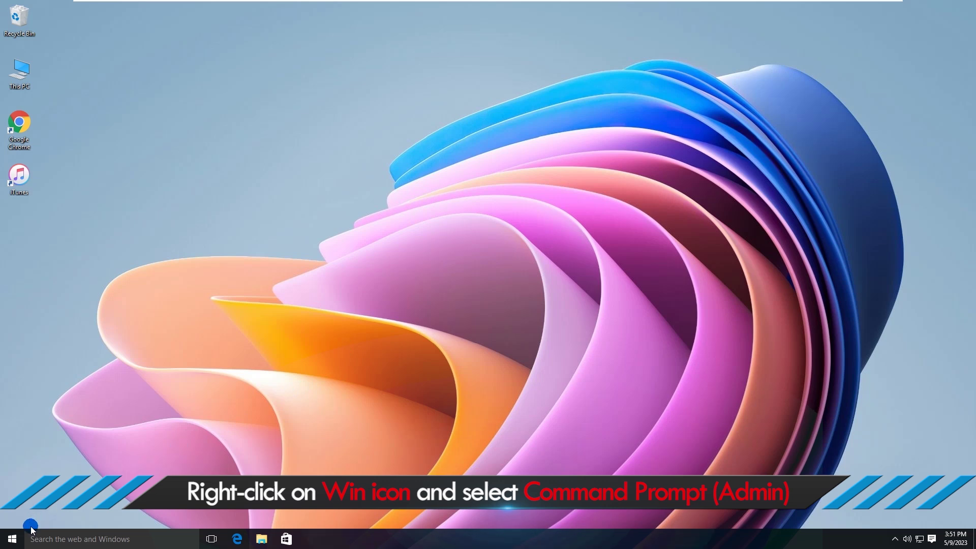
Run 'wmic diskdrive get status' in an elevated Command Prompt; all four drives report OK
right_click(13, 542)
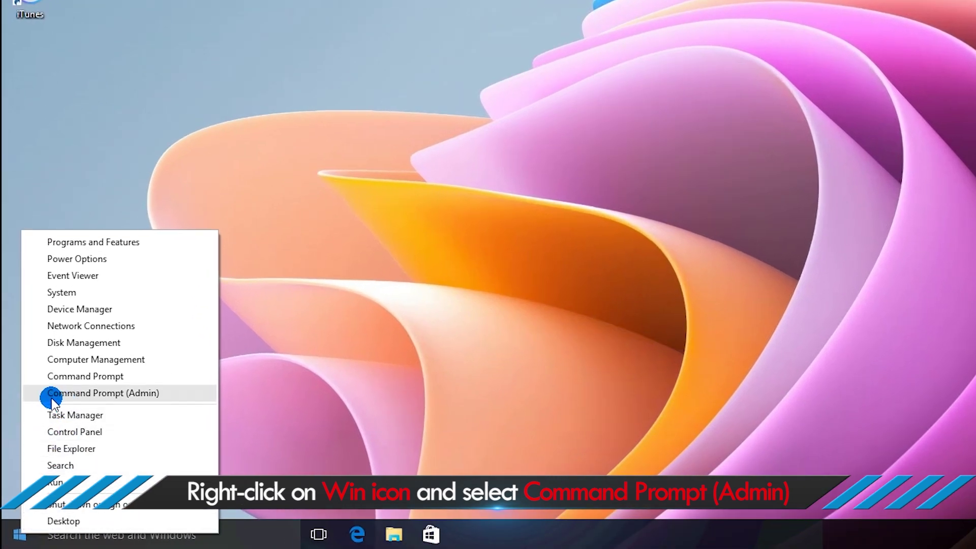
click(108, 395)
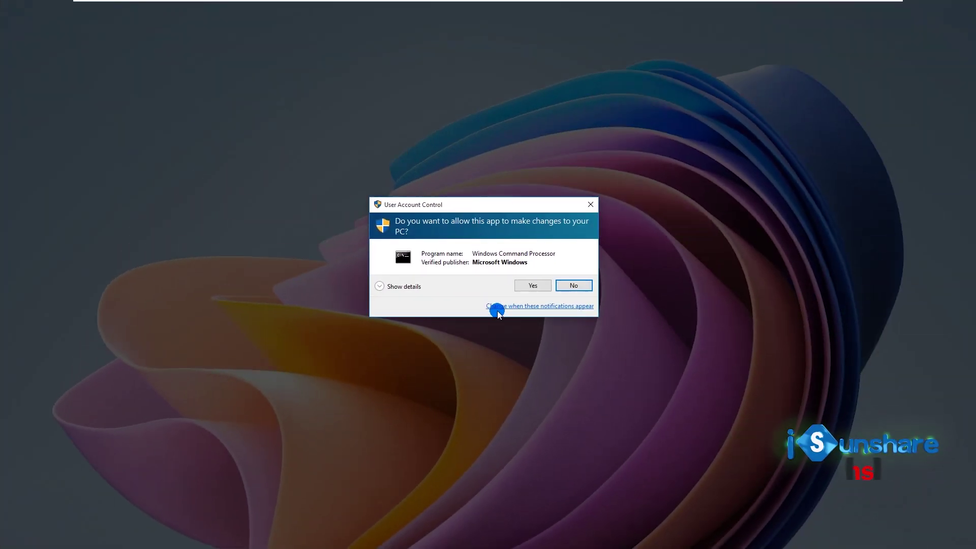
click(530, 284)
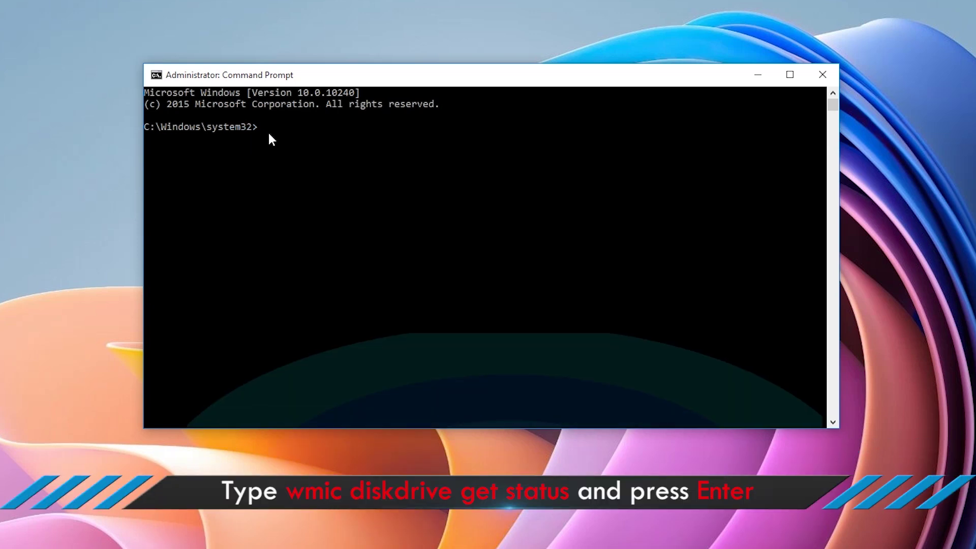
text(wmic diskdrive get status)
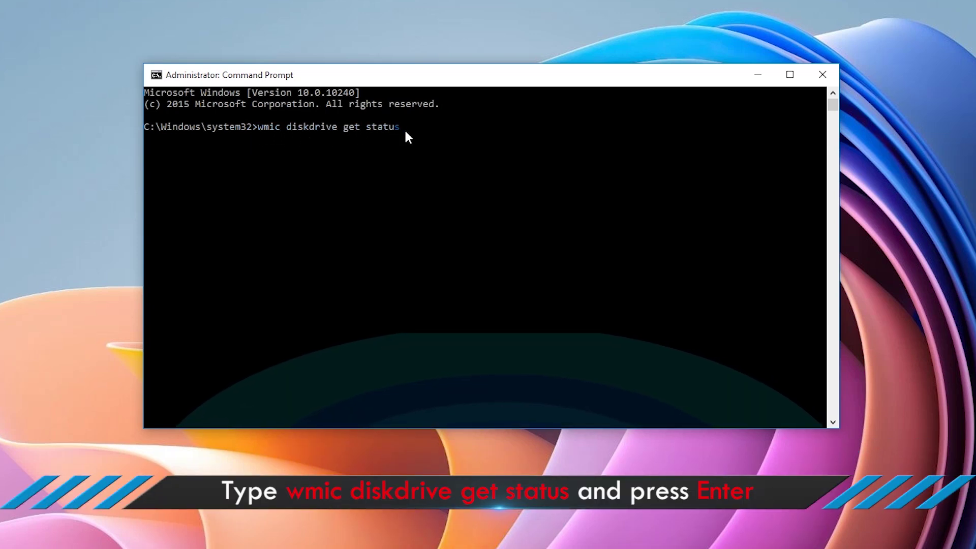
key(Return)
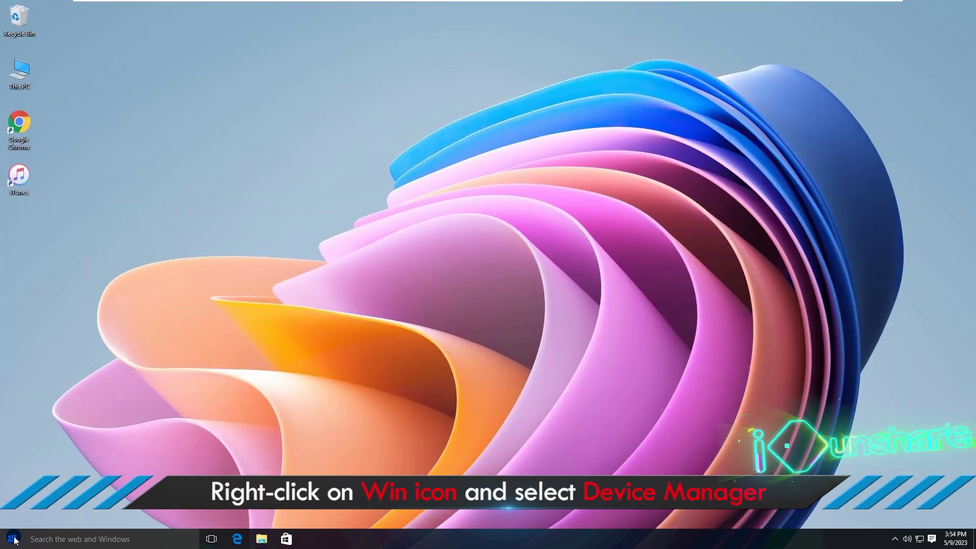
Open Device Manager, expand Disk drives, and show the Samsung Flash Drive USB Device's context menu
right_click(13, 538)
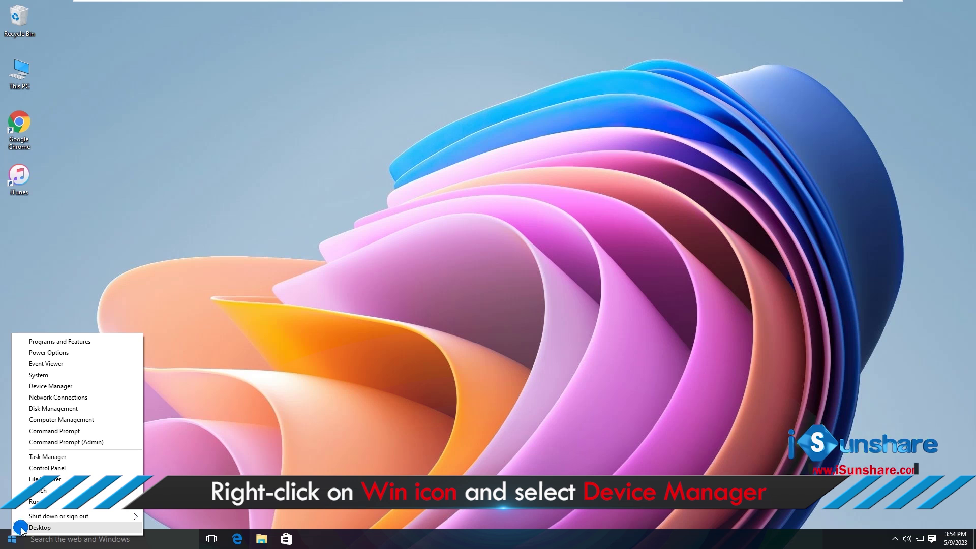
click(60, 387)
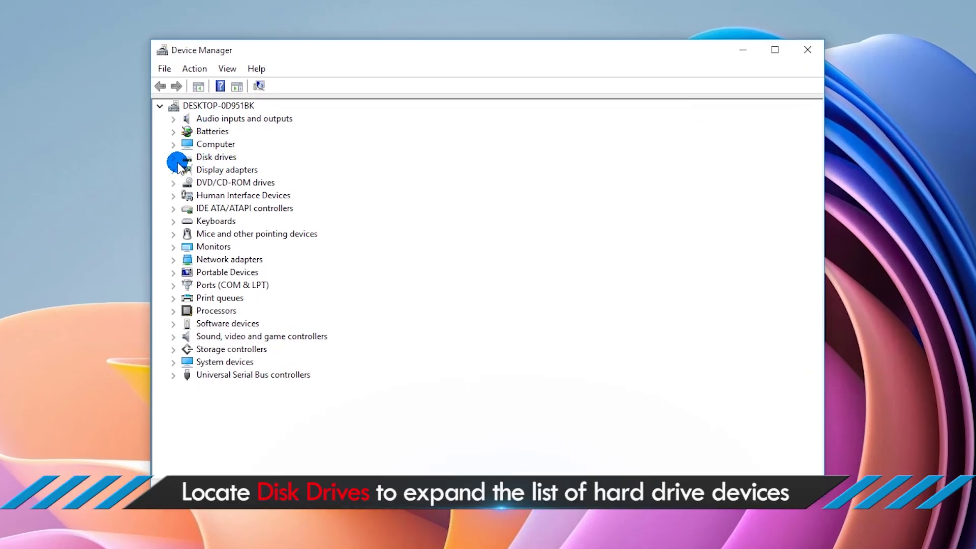
click(173, 158)
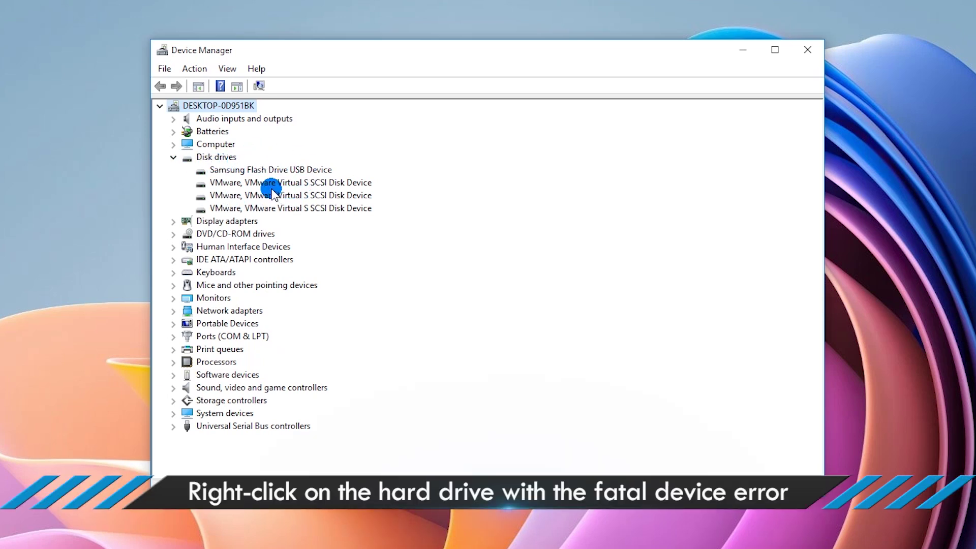
right_click(290, 171)
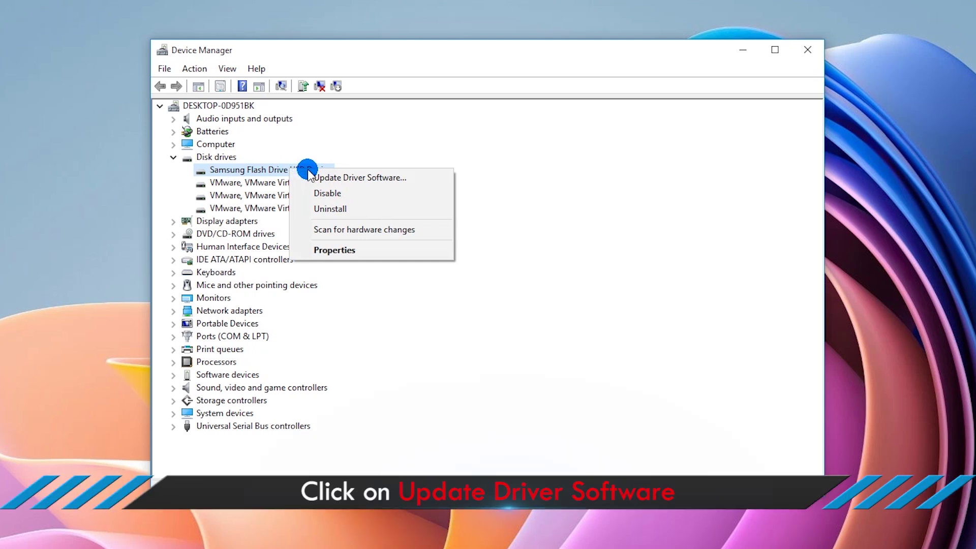
Auto-search for a newer Samsung flash drive driver, find it current, and close Device Manager
click(363, 179)
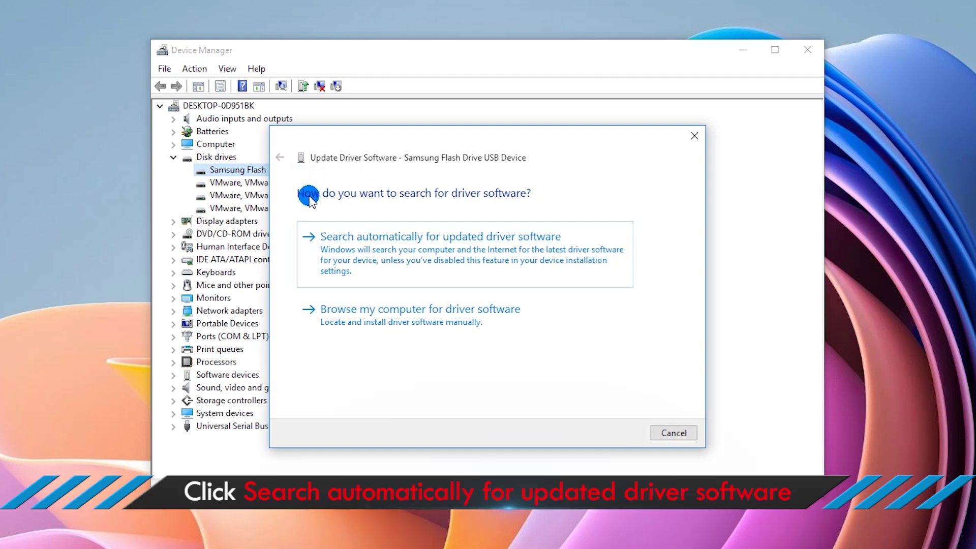
click(433, 248)
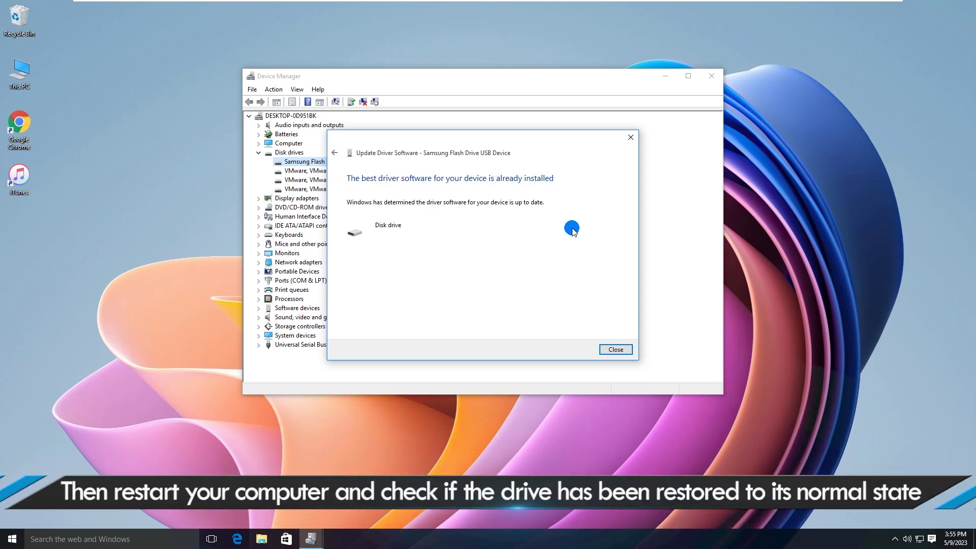
click(614, 349)
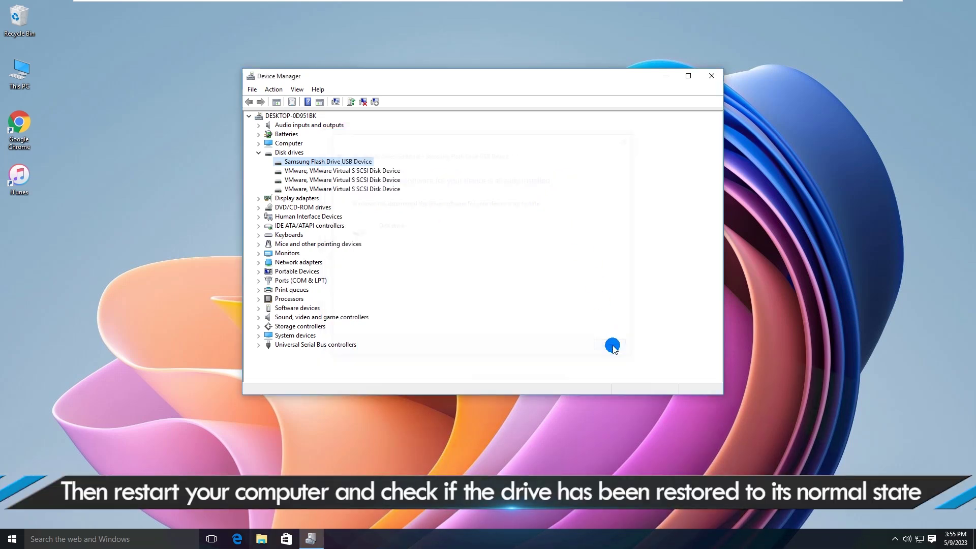
click(711, 77)
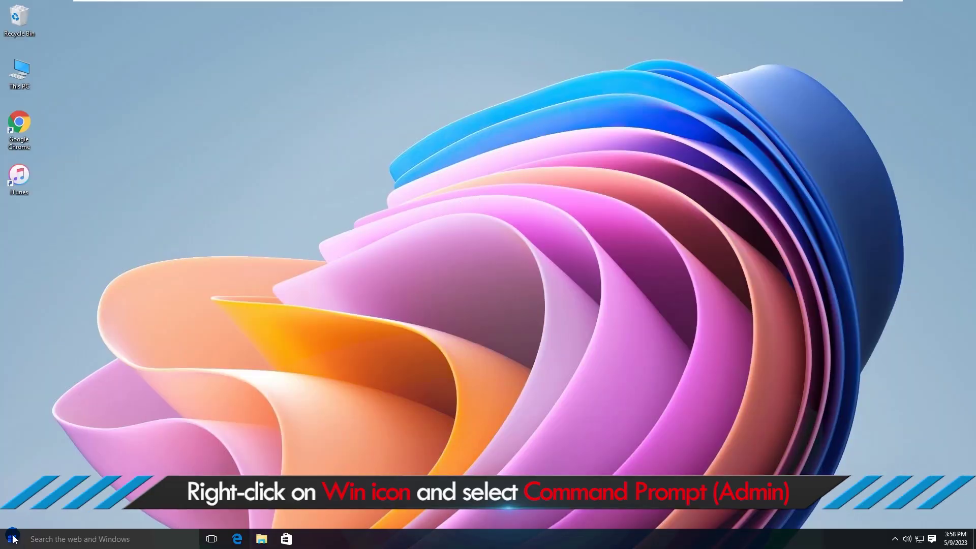
Run 'chkdsk G: /f' in an elevated Command Prompt; it finds no problems on FAT32 drive G:
right_click(13, 540)
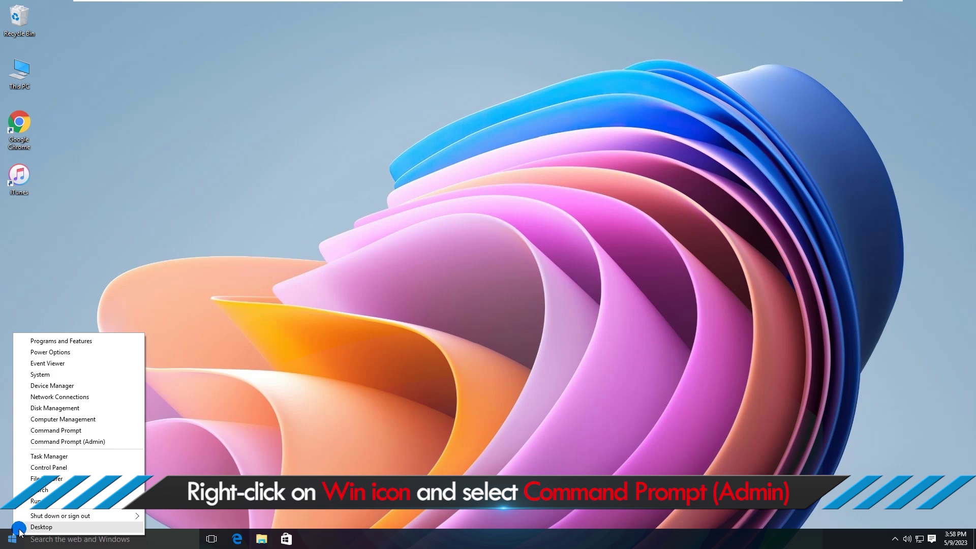
click(77, 442)
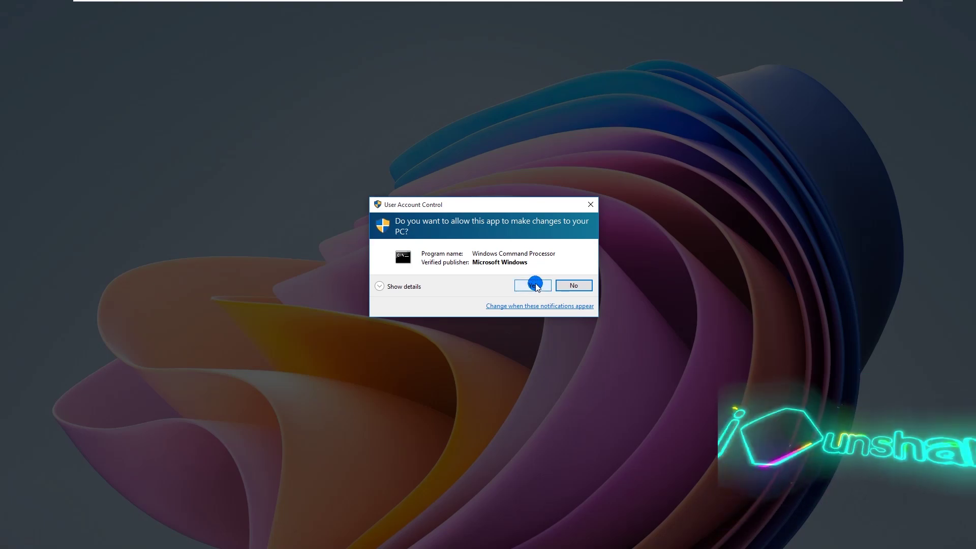
click(533, 286)
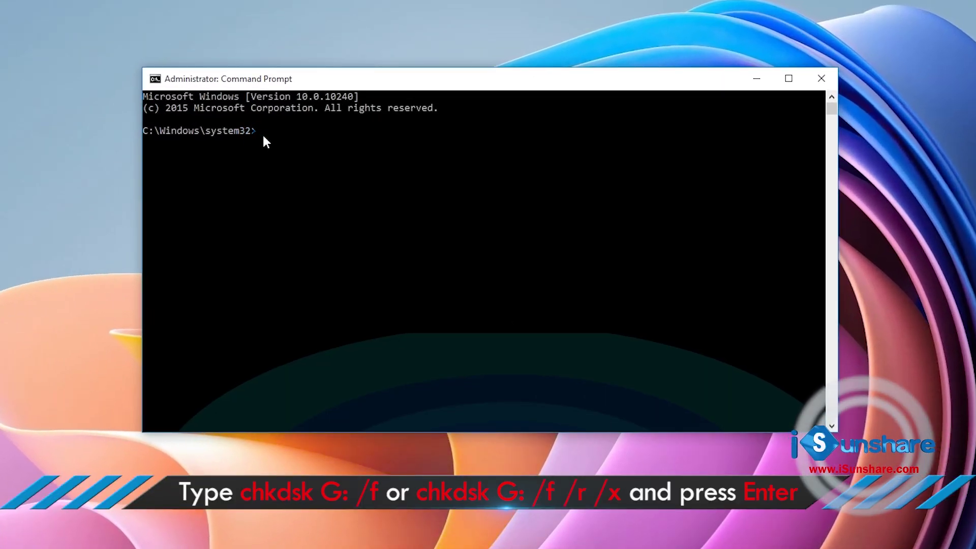
text(chkdsk G: /f)
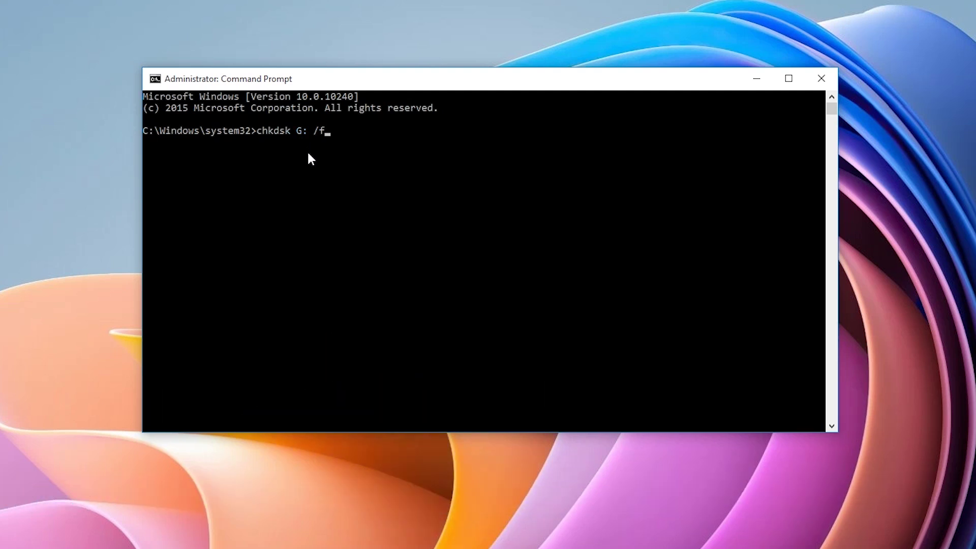
key(Return)
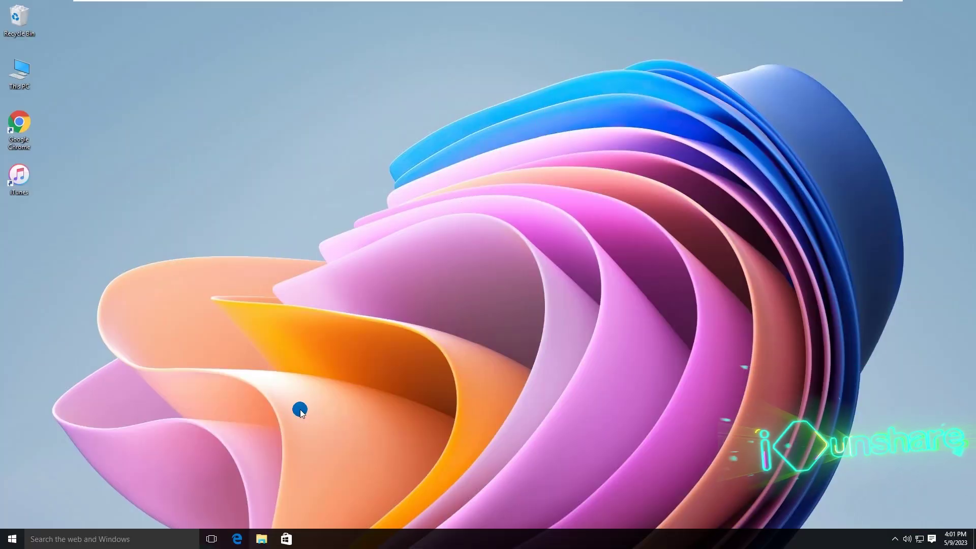
Full-format drive G: as FAT32 in Disk Management, with quick format turned off
right_click(26, 531)
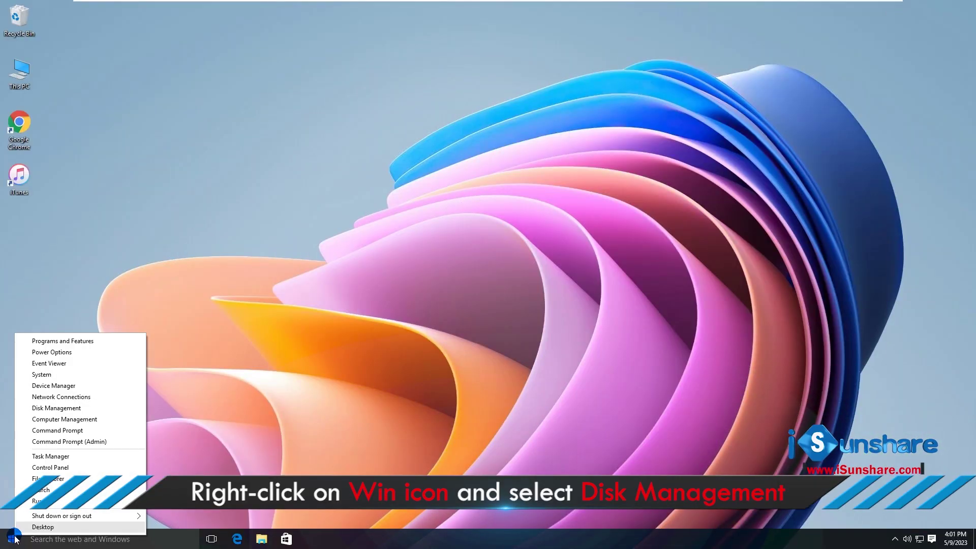
click(57, 409)
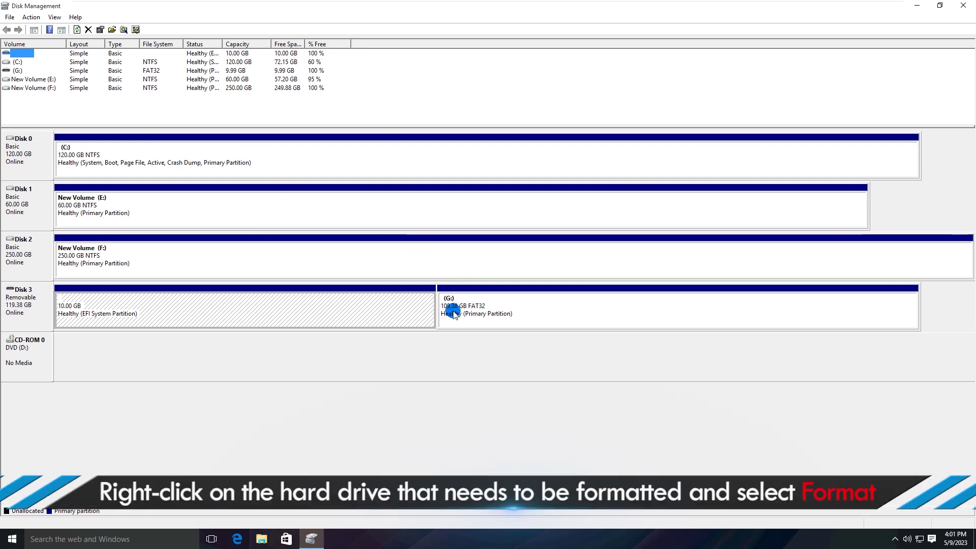
right_click(487, 301)
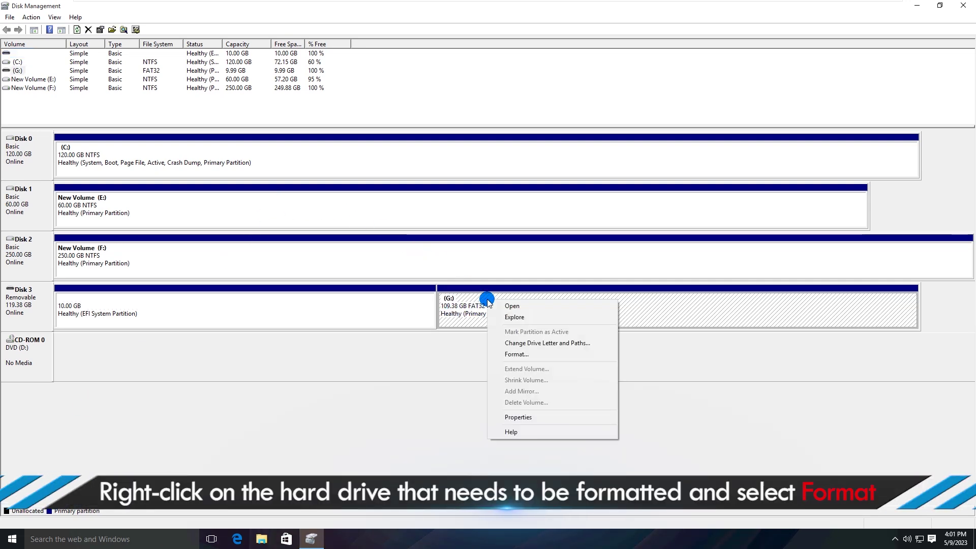
click(513, 356)
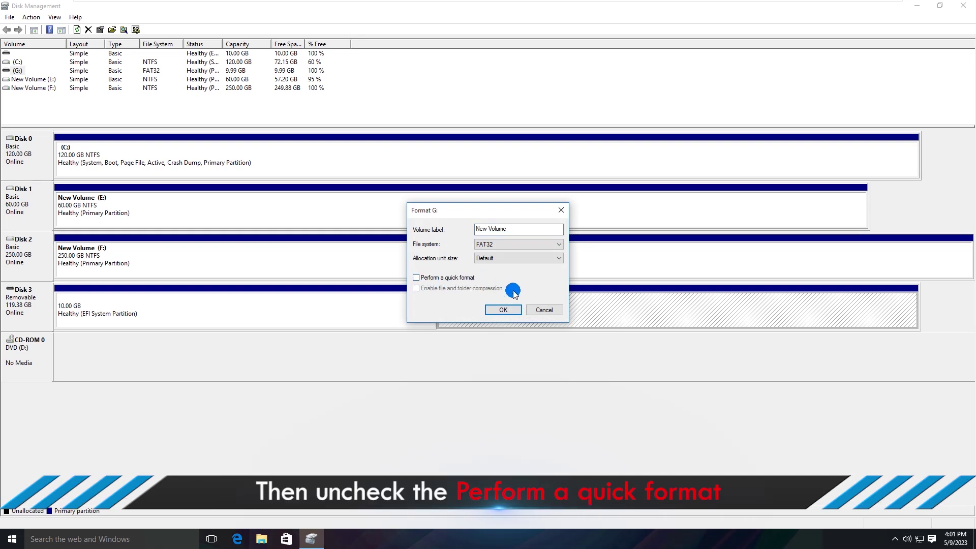
click(505, 311)
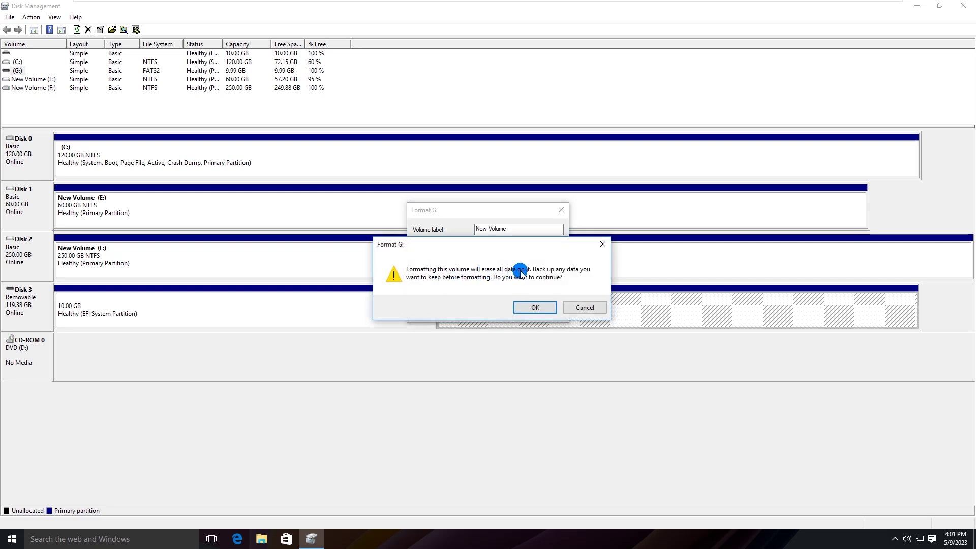
click(539, 306)
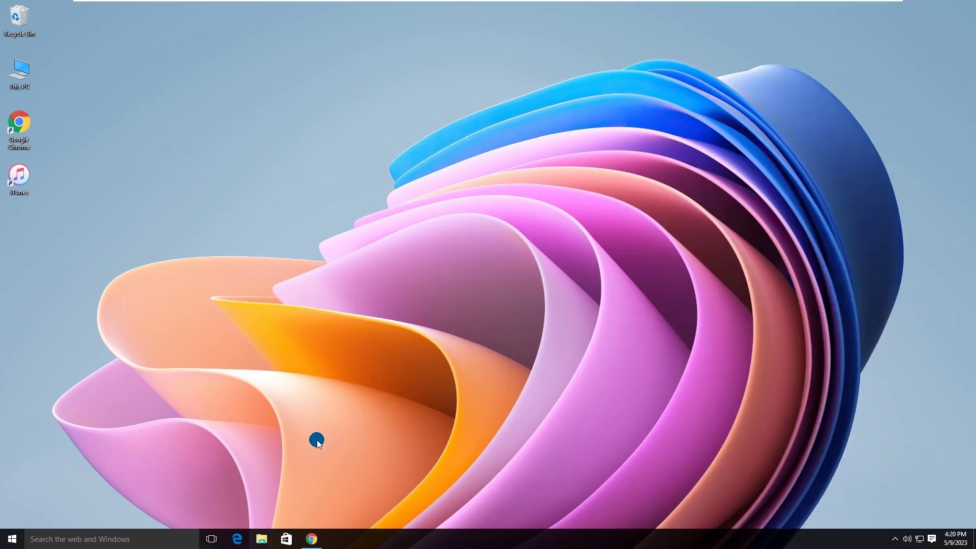
Launch Google Chrome from the taskbar
click(312, 539)
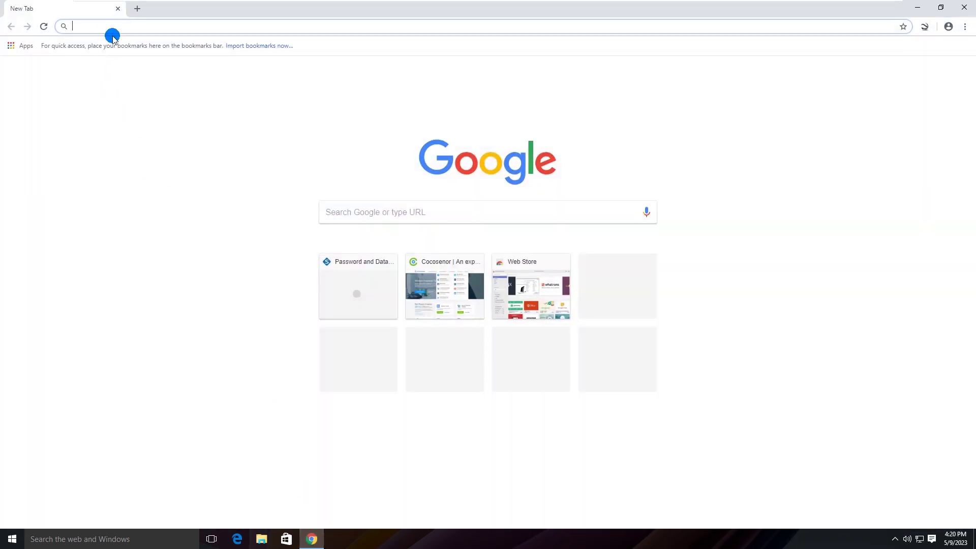
text(www)
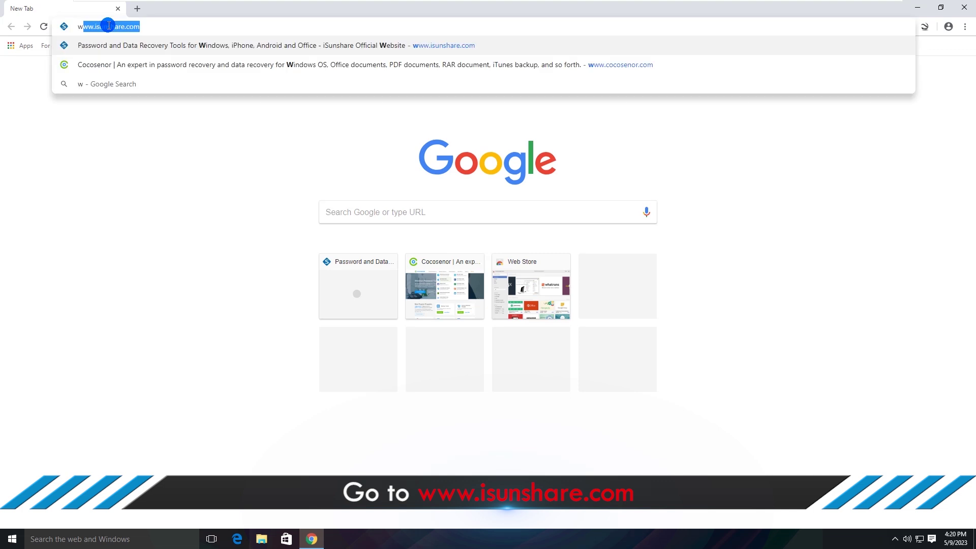
text(.isunshare)
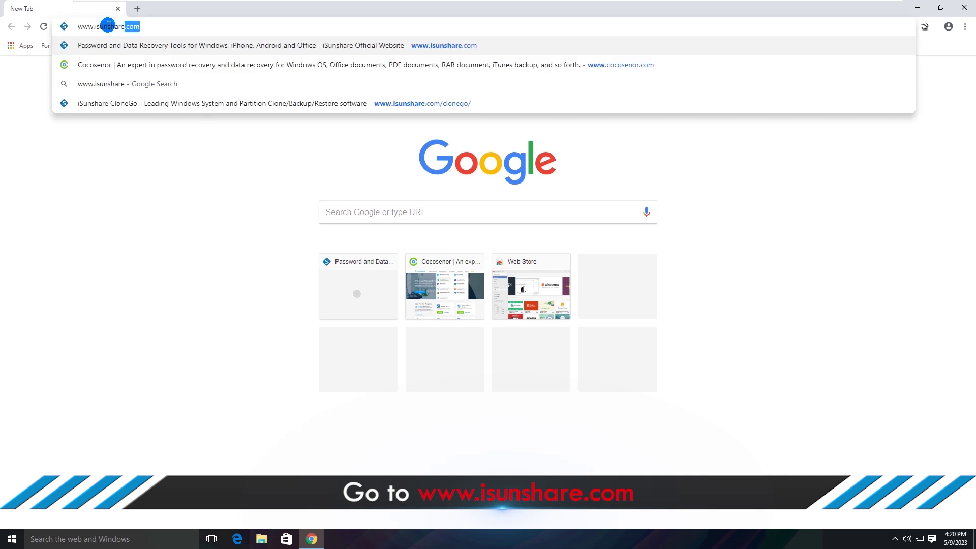
text(.com)
key(Return)
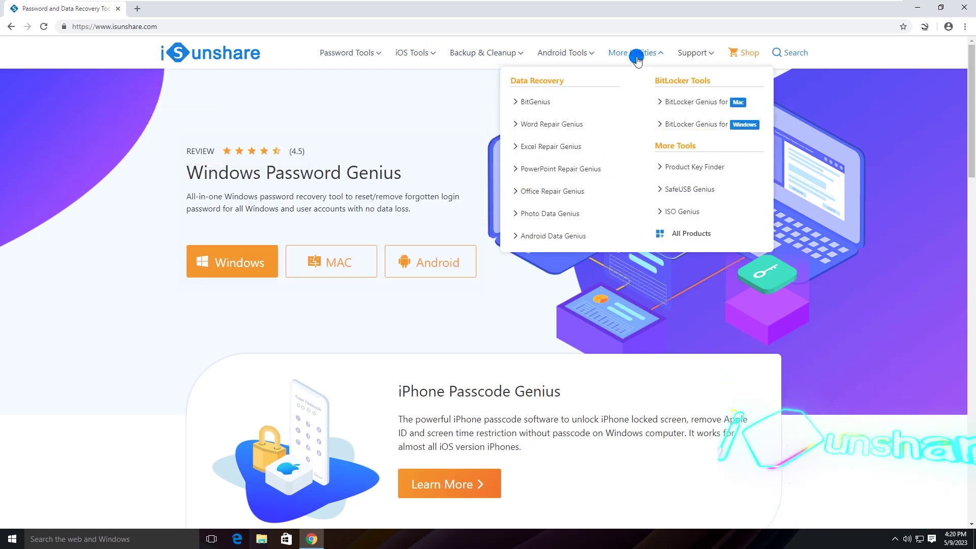
mouse_move(633, 52)
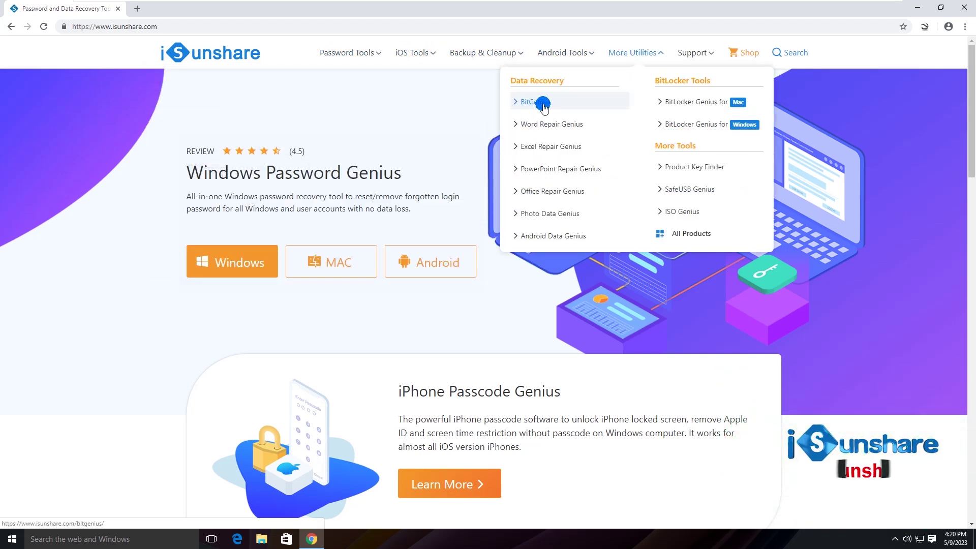
click(538, 103)
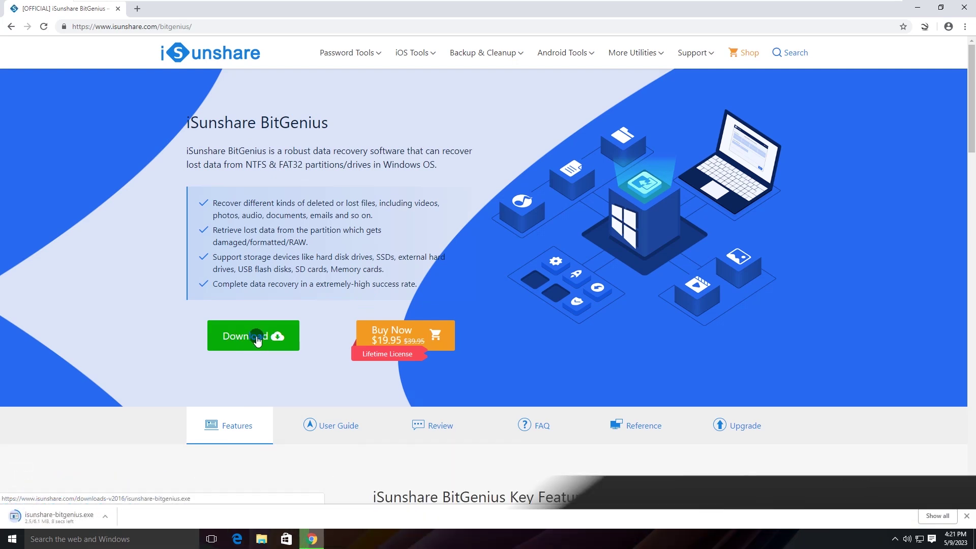
click(71, 517)
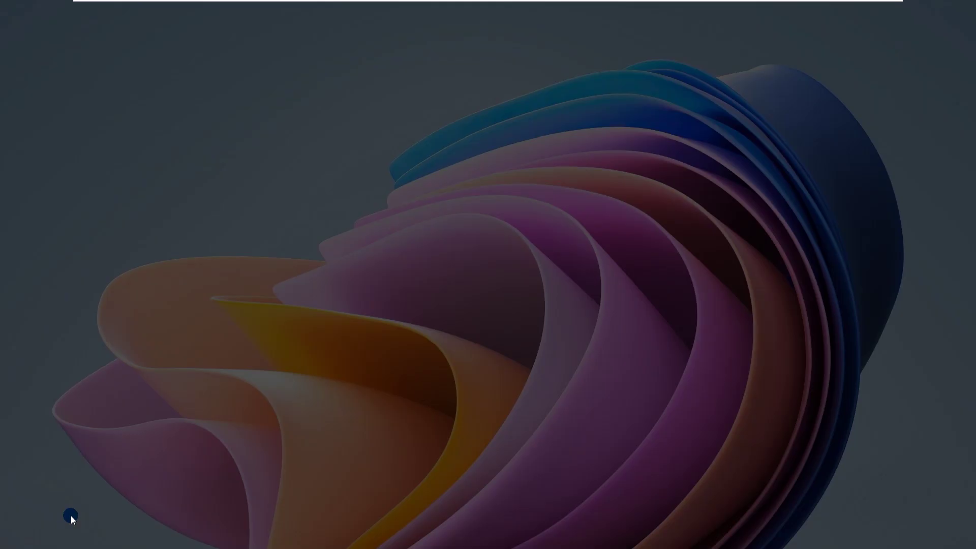
Install iSunshare BitGenius 3.1.1.3 with 'Visit our website' unchecked, then launch it
click(532, 292)
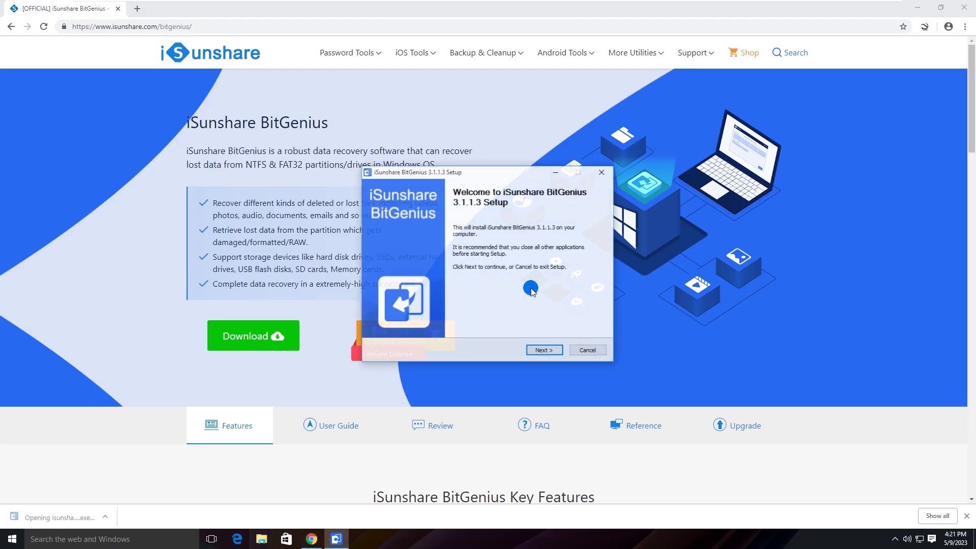
click(964, 7)
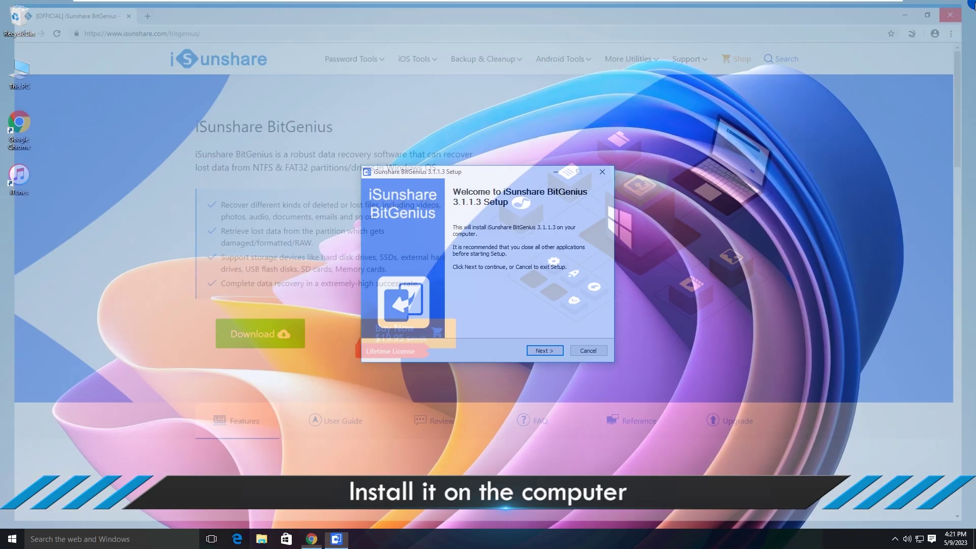
click(540, 351)
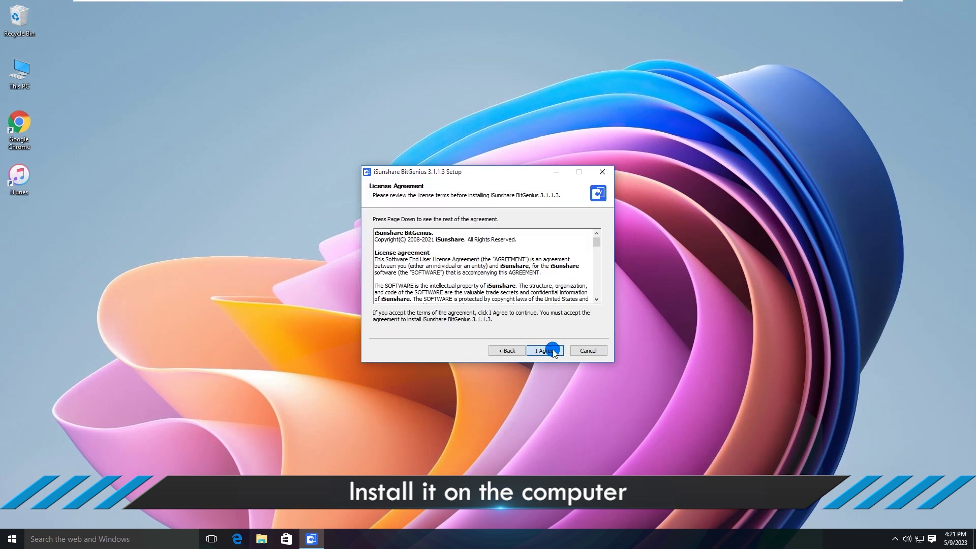
click(544, 351)
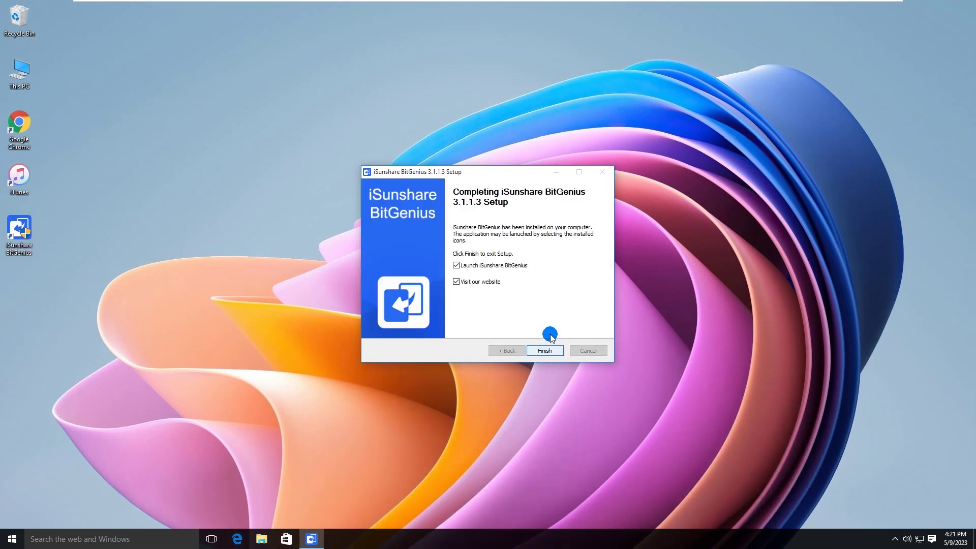
click(454, 283)
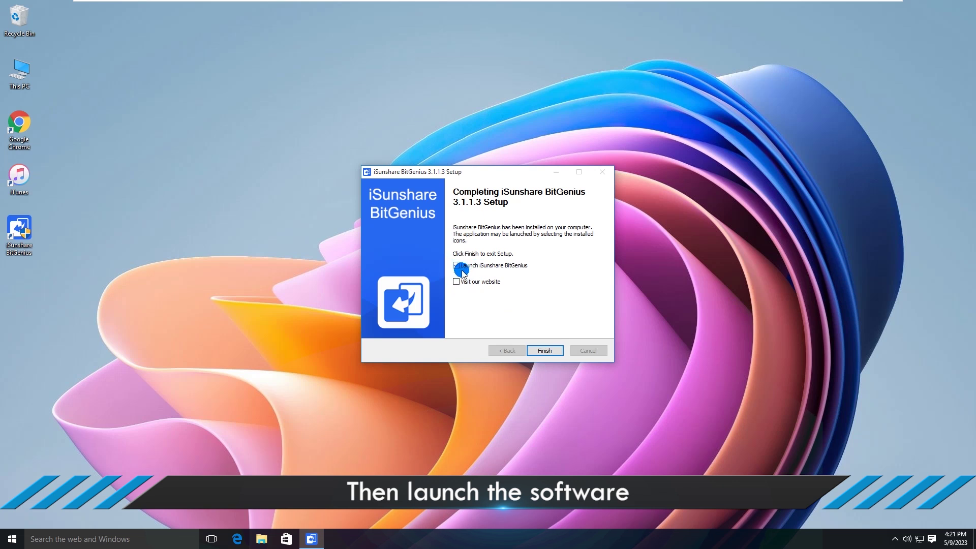
click(542, 349)
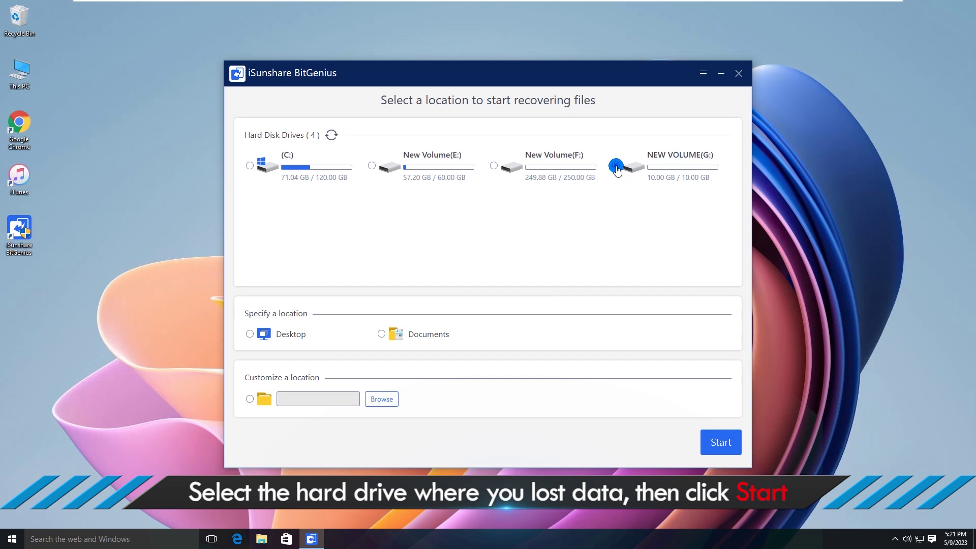
Scan NEW VOLUME (G:) and list its 15 recoverable files
click(724, 449)
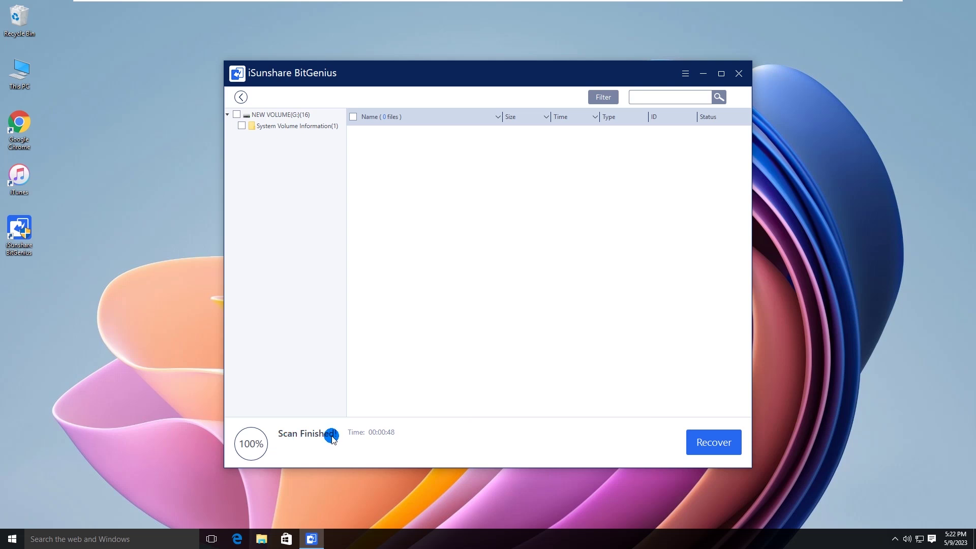
click(276, 116)
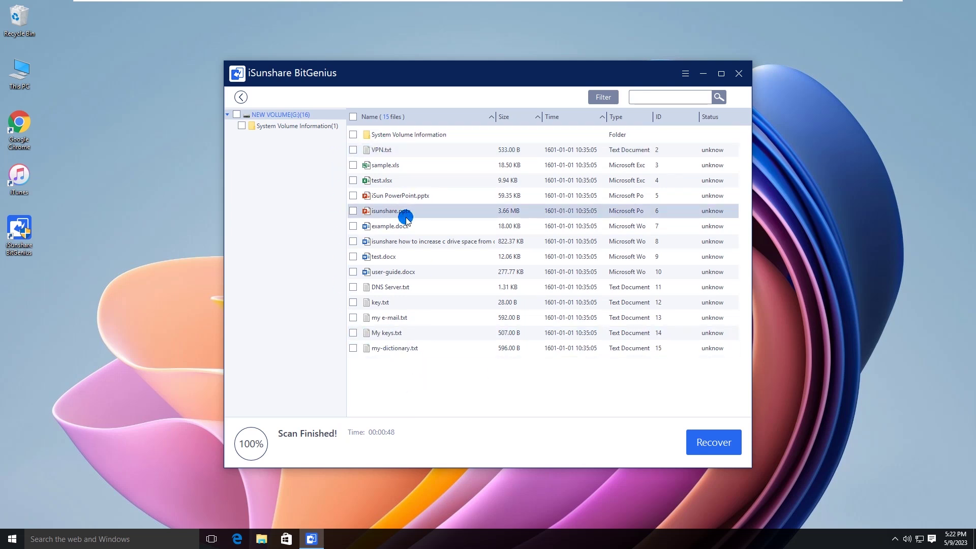
Select all 15 found files and start recovery to pick a save folder
click(353, 117)
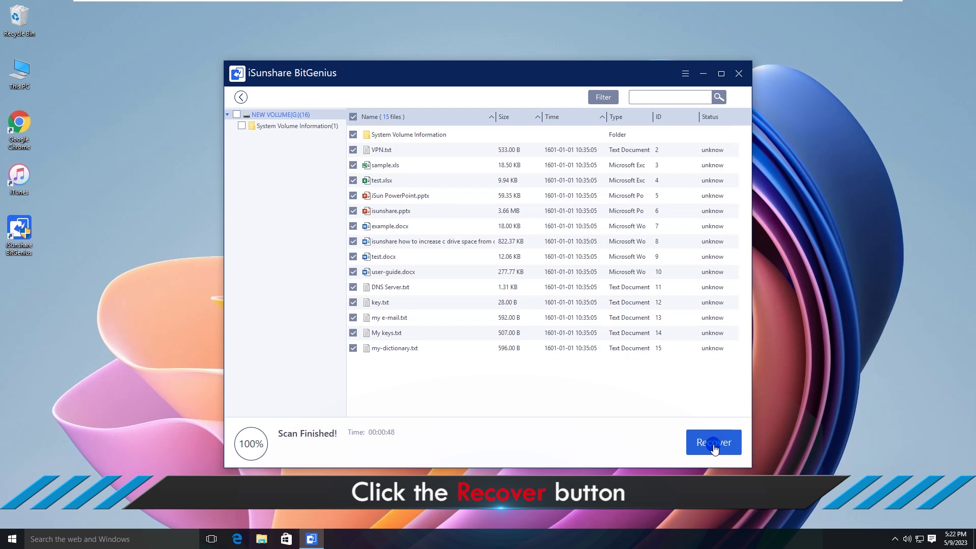
click(713, 444)
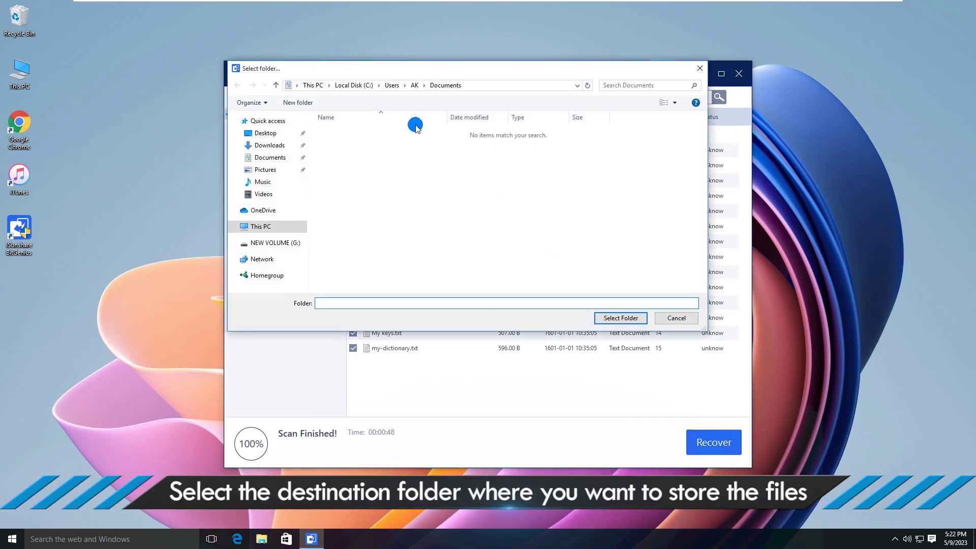
Choose New Volume (F:) under This PC as the destination and recover the files there
click(279, 227)
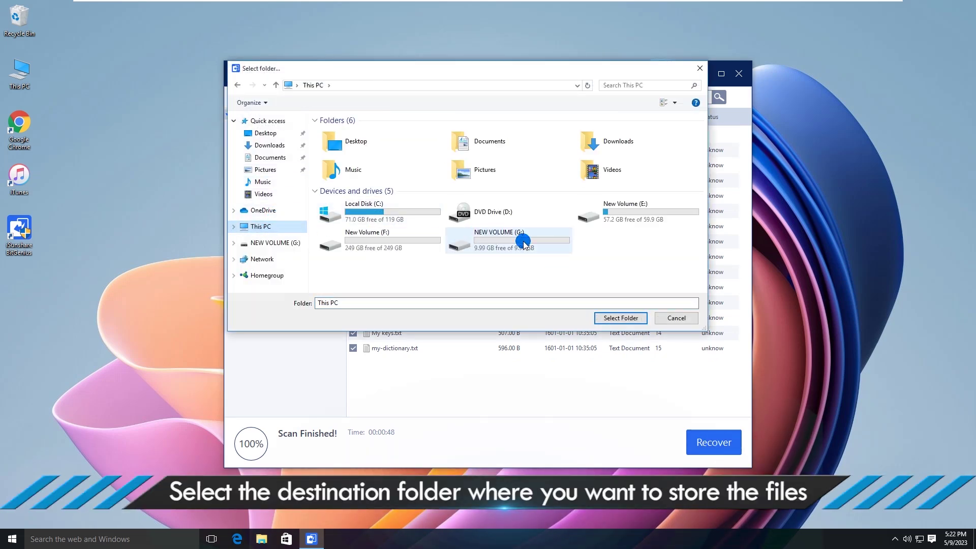
double_click(392, 235)
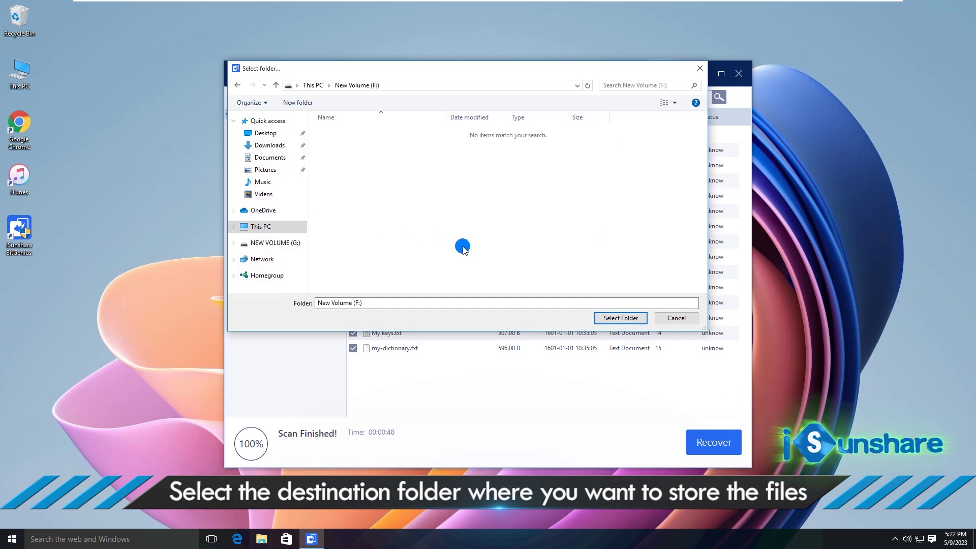
click(619, 317)
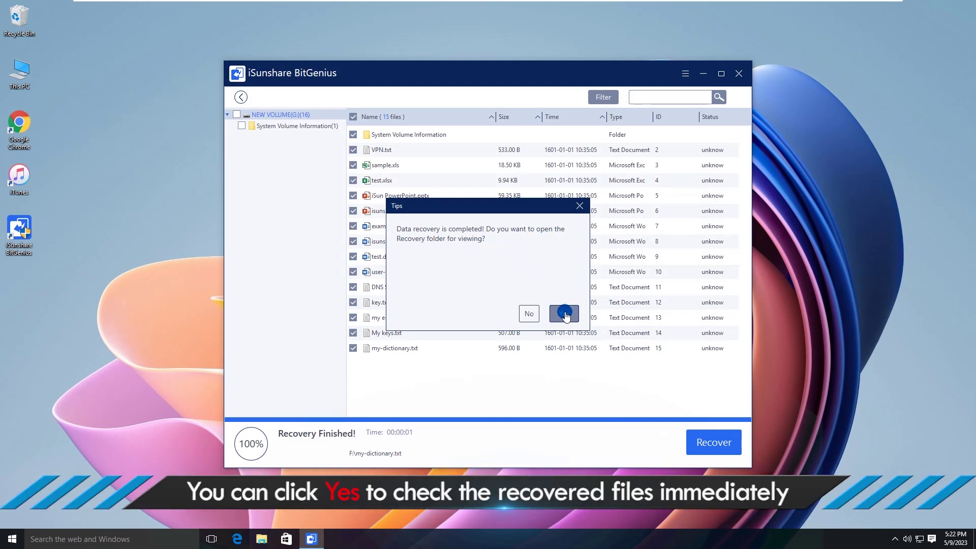
Open the recovery folder on New Volume (F:), review the recovered files, then close it
click(564, 314)
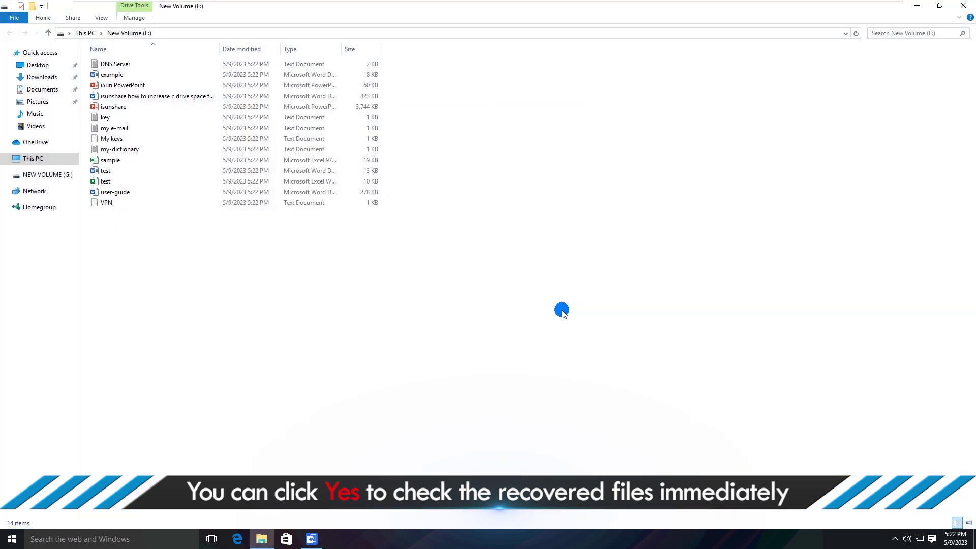
drag(178, 229, 103, 66)
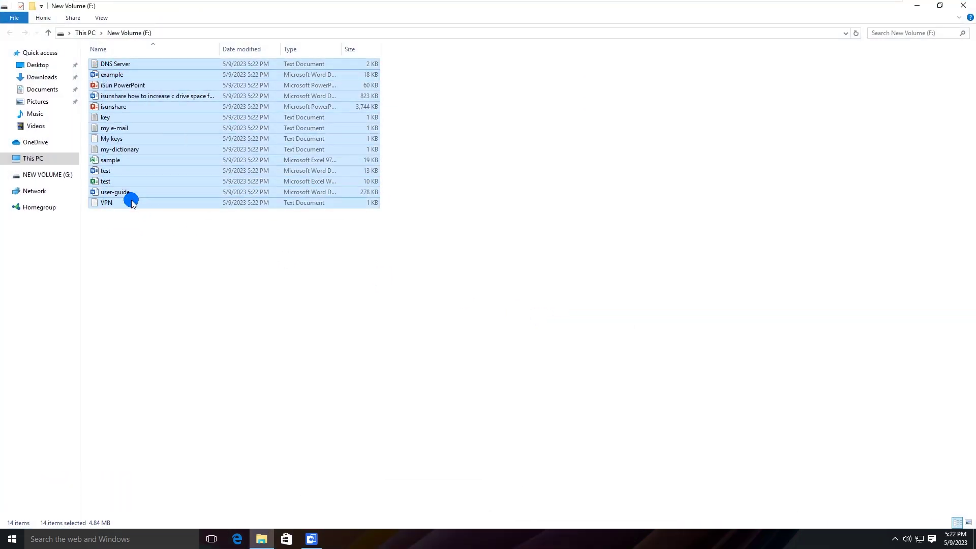
click(535, 194)
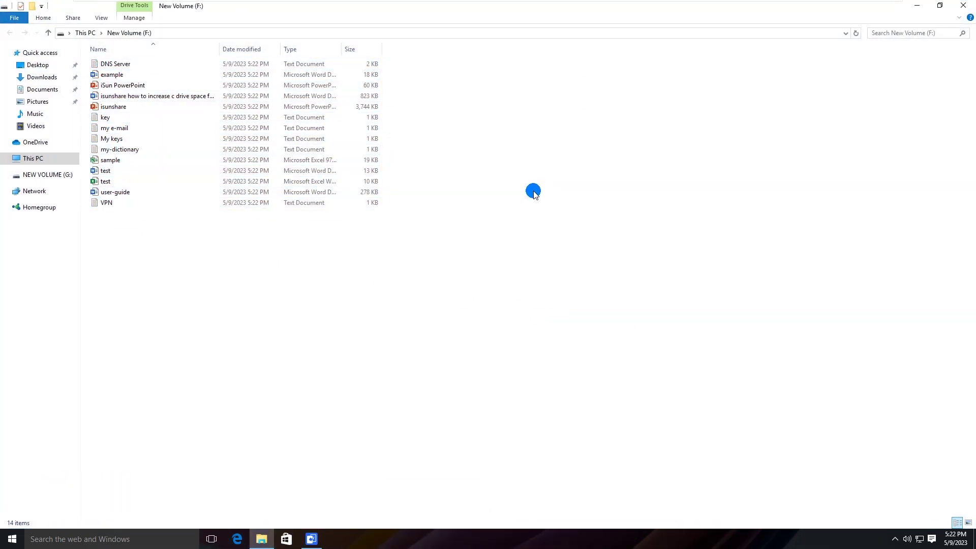
click(970, 5)
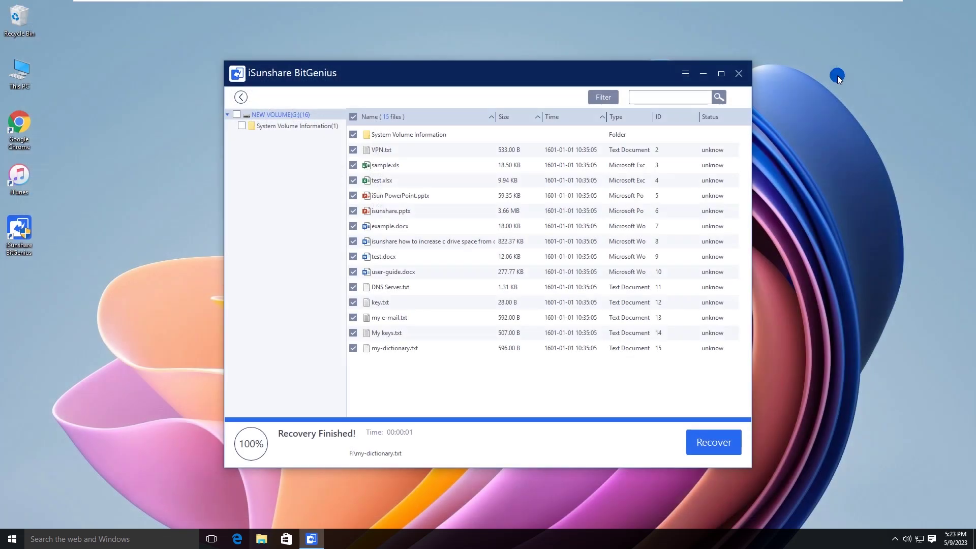
Exit iSunshare BitGenius, confirming the quit and choosing Don't Save for the scan result
click(740, 75)
click(559, 315)
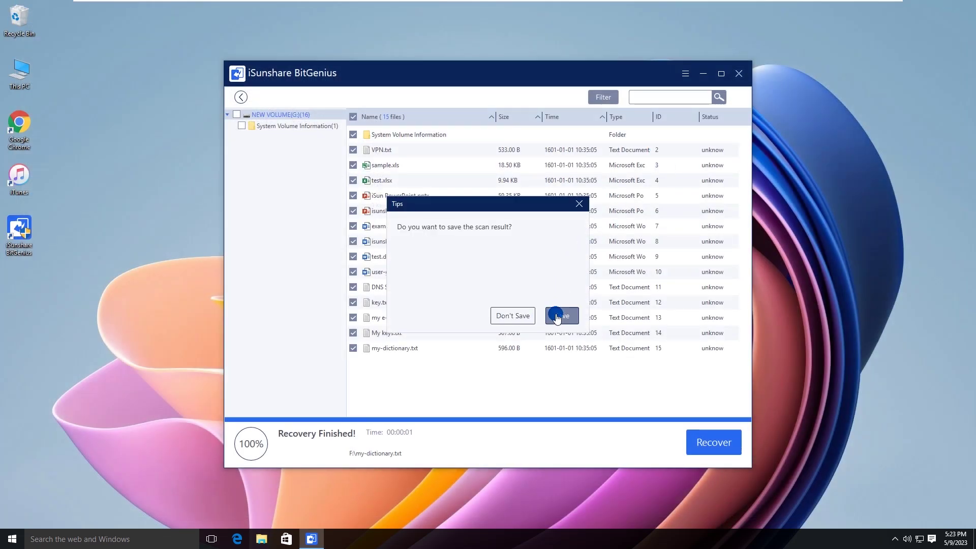
click(524, 315)
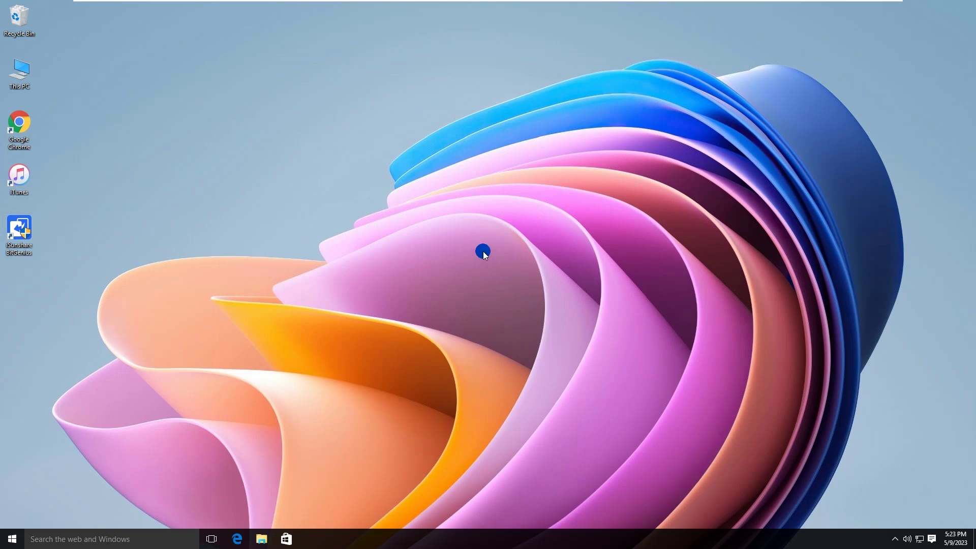